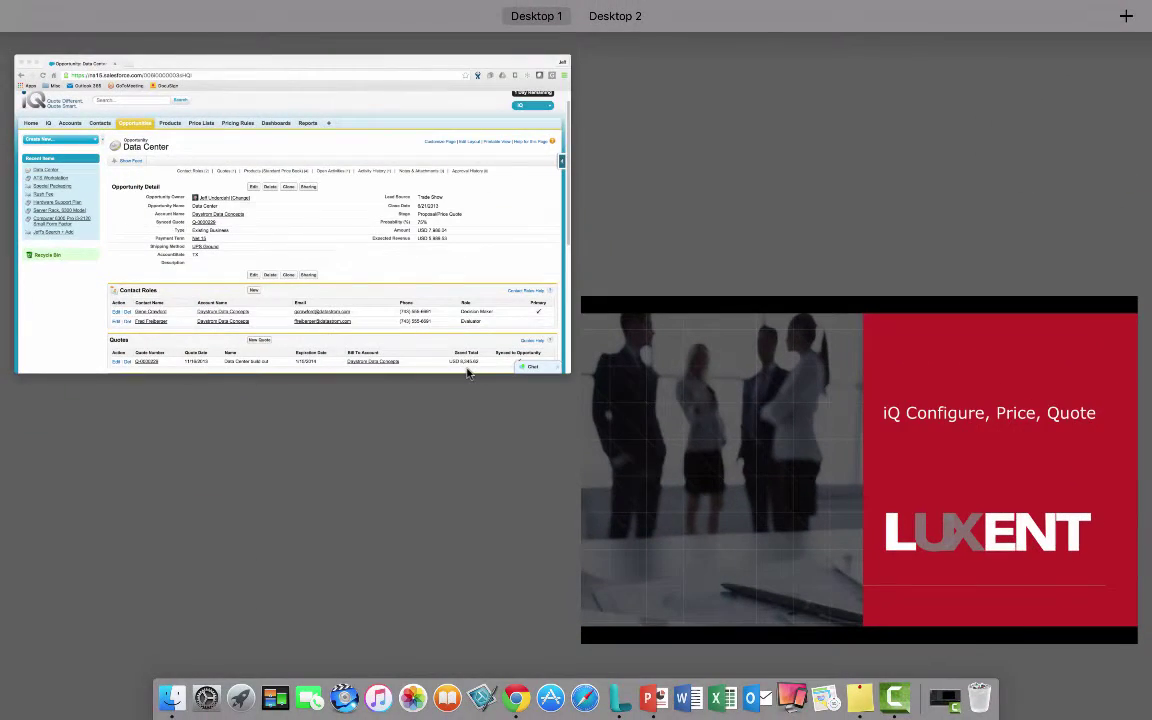
# Switch to Chrome, open the Data Center build out quote from the opportunity, and review its customer, contact and quote details with the sidebar collapsed.
pyautogui.click(467, 370)
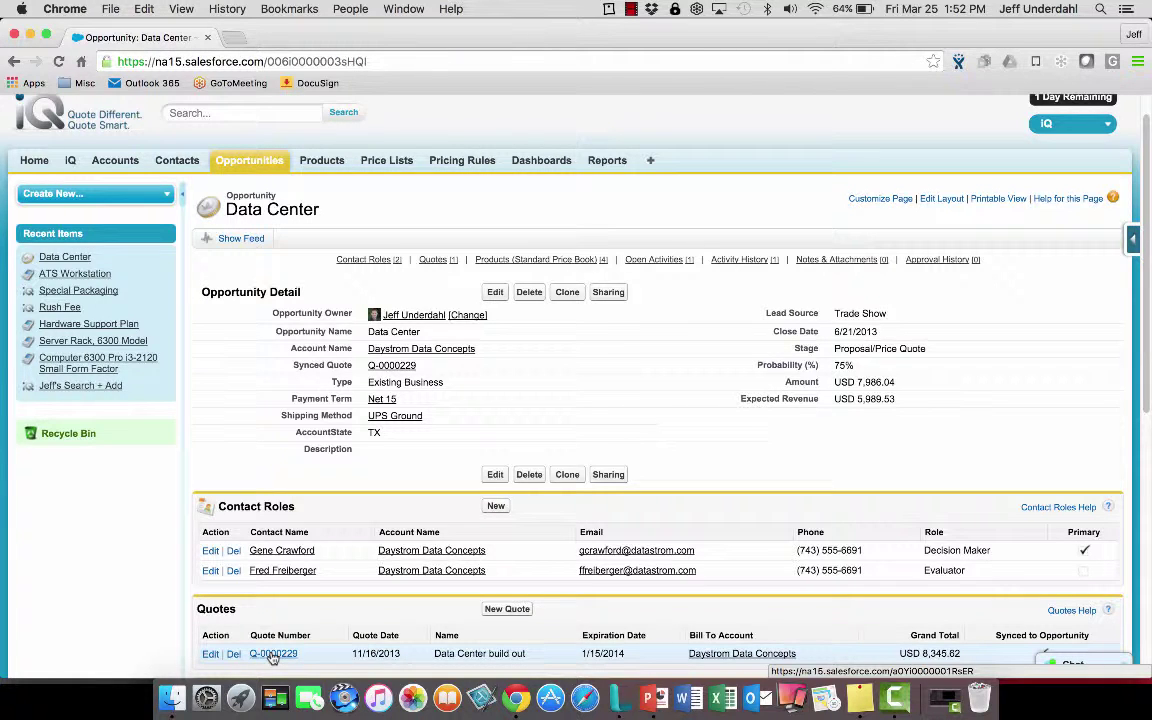
pyautogui.click(272, 655)
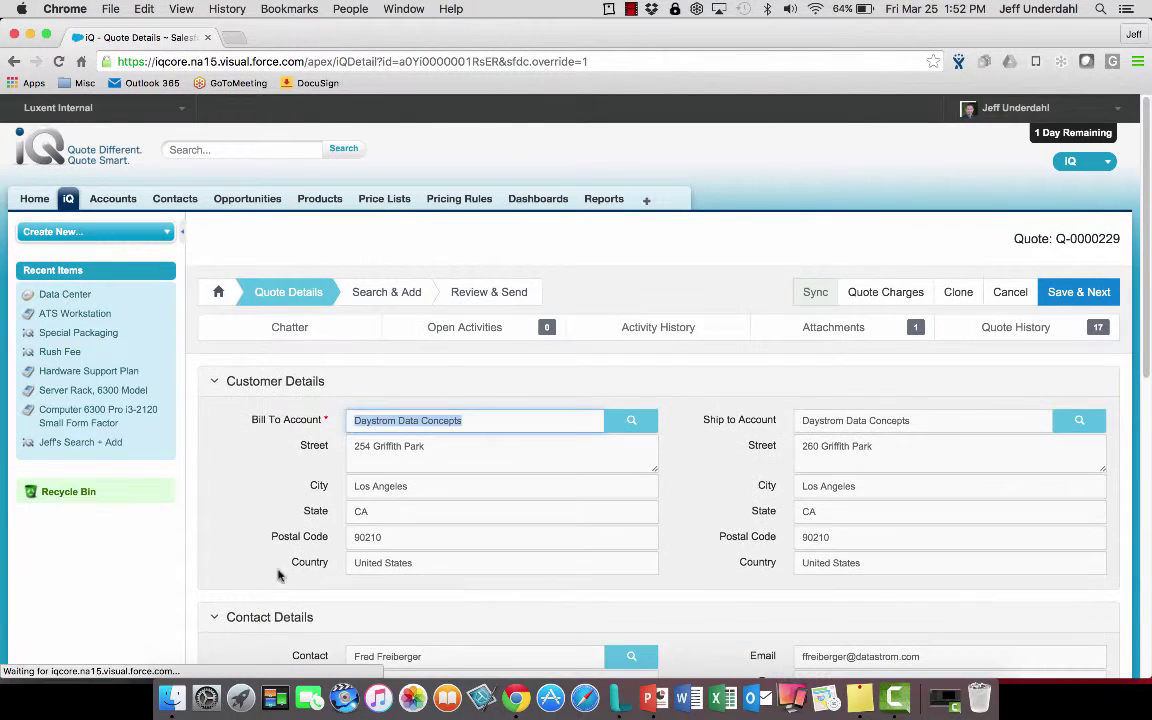
pyautogui.click(184, 233)
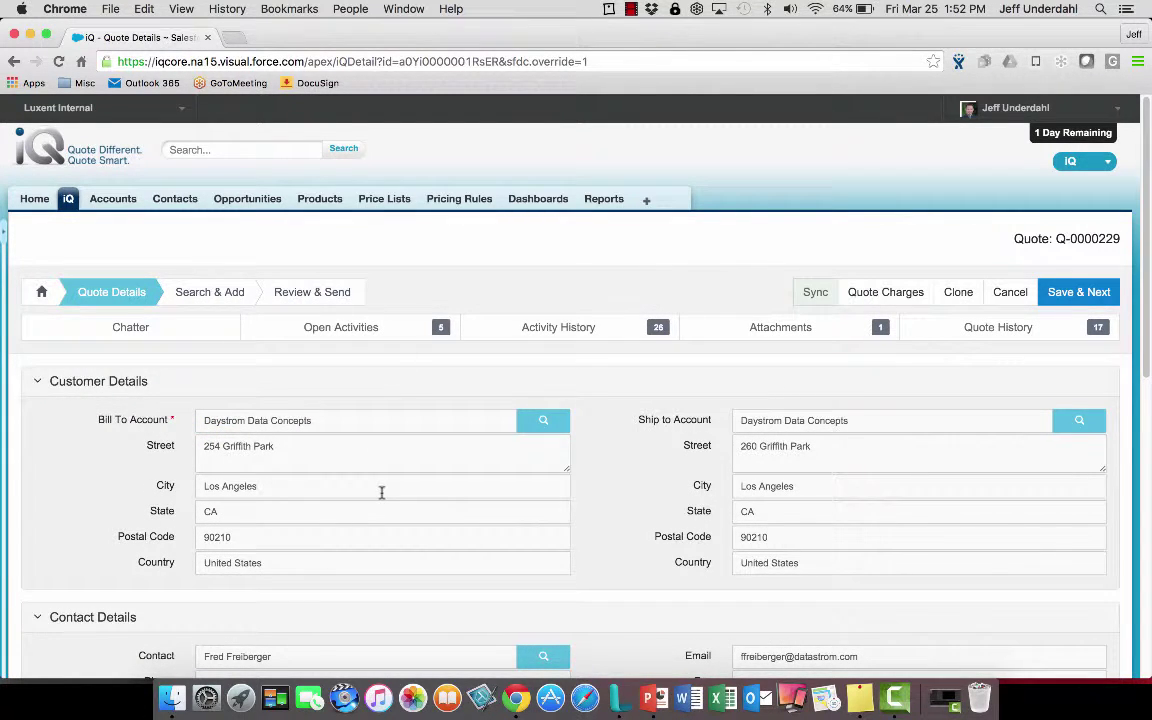
pyautogui.scroll(-2, 383, 488)
pyautogui.scroll(-1, 383, 488)
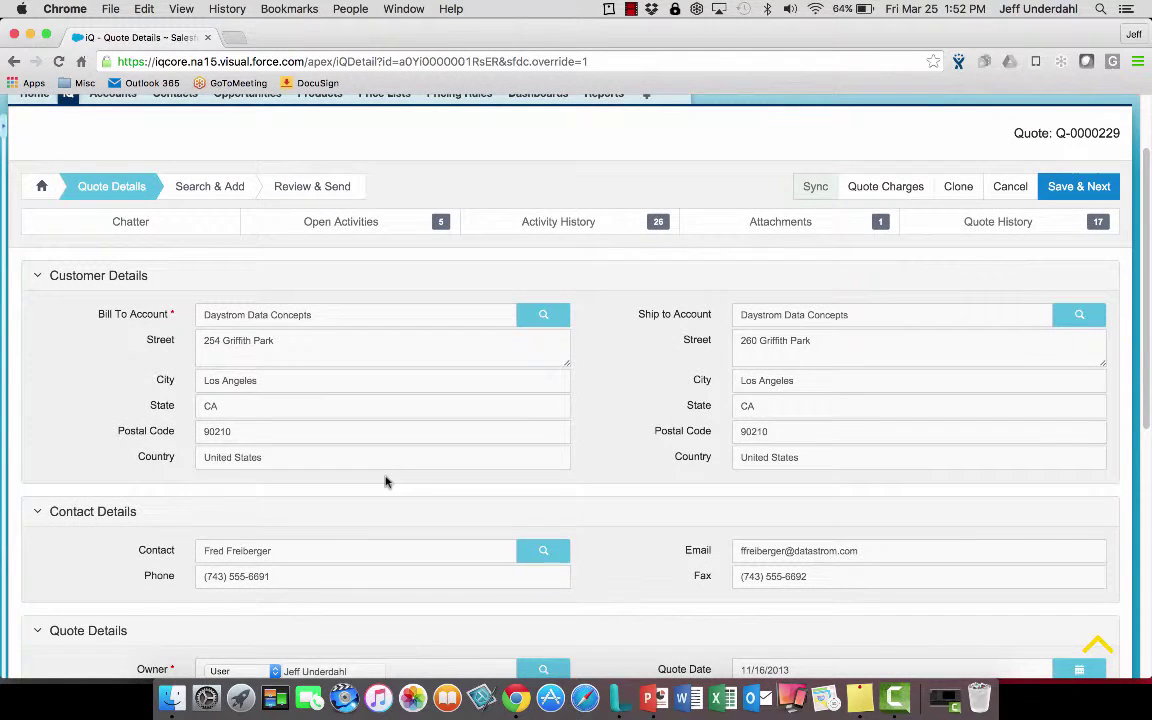
pyautogui.scroll(-5, 386, 482)
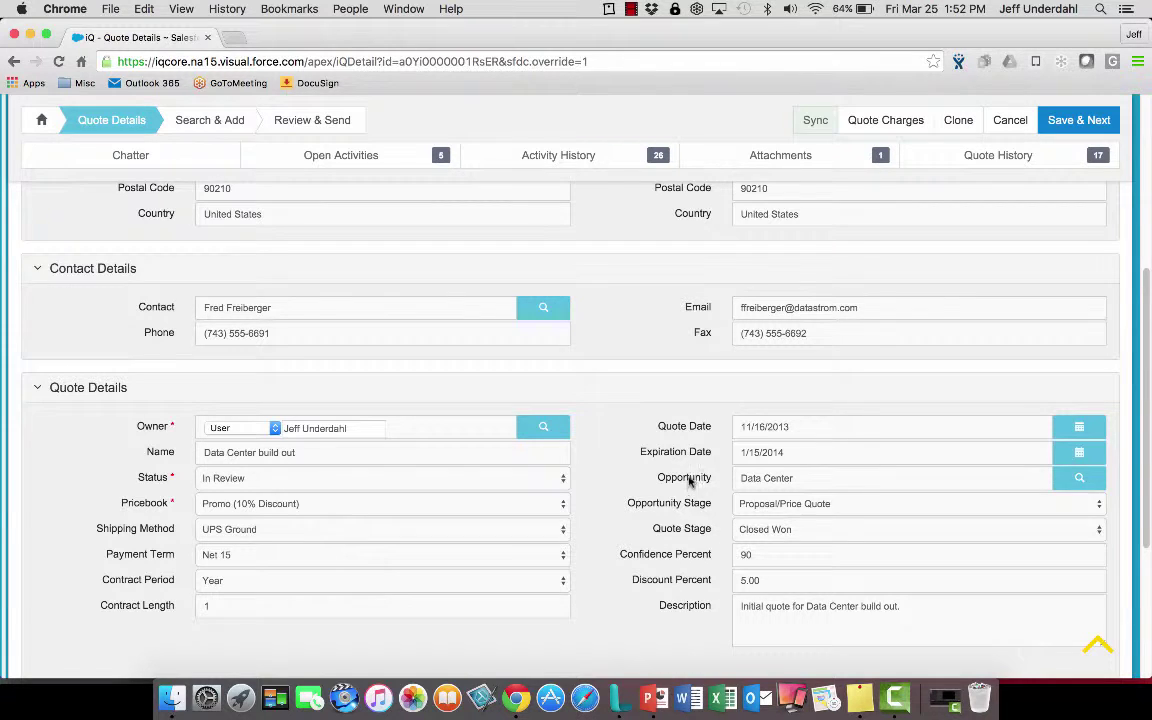
pyautogui.scroll(5, 688, 502)
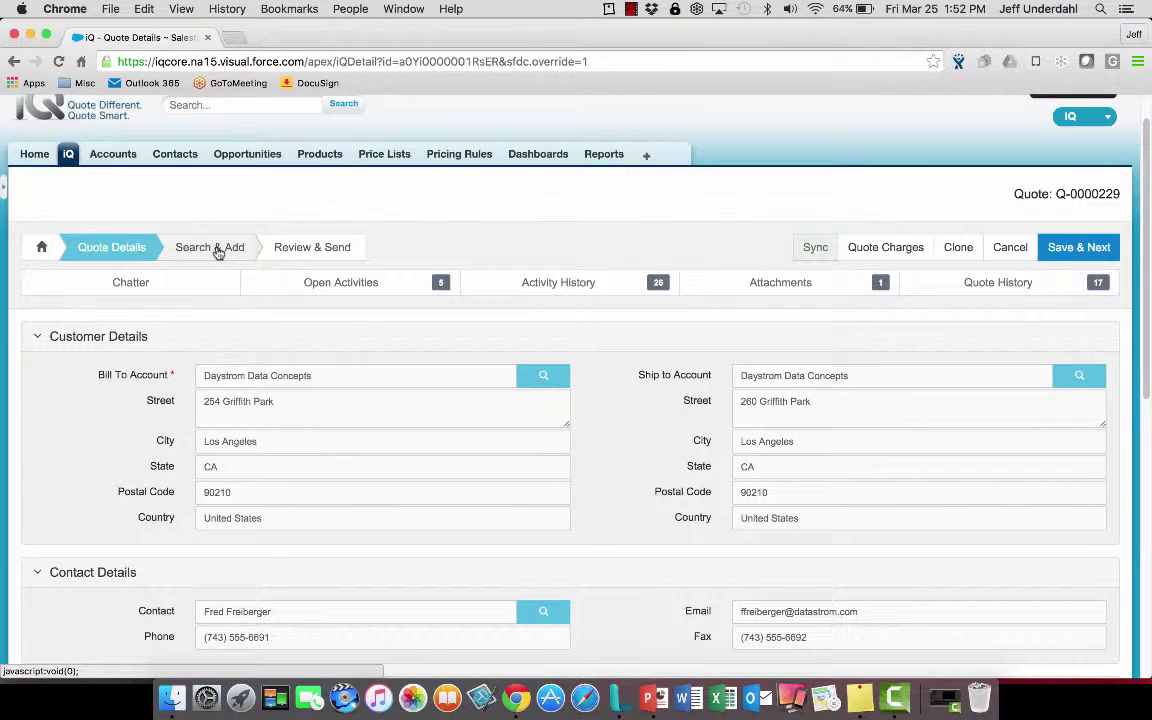
# Open the quote's product lines and check the margin of each line and the quote totals.
pyautogui.click(218, 249)
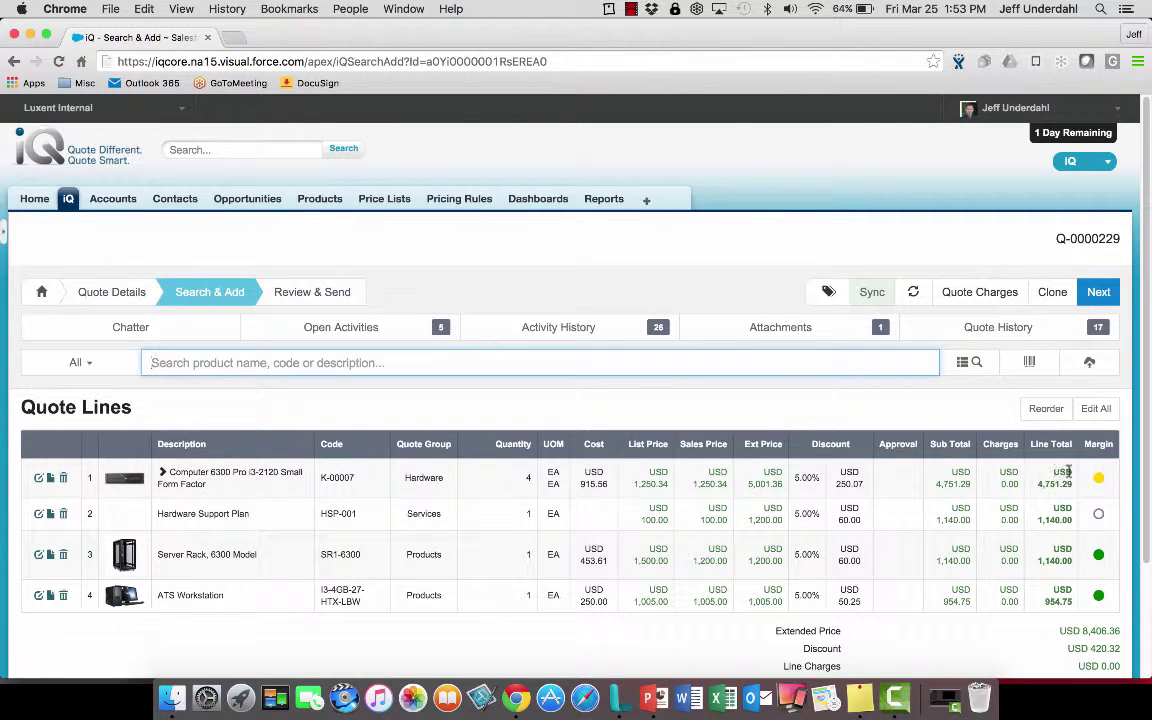
pyautogui.moveTo(1097, 481)
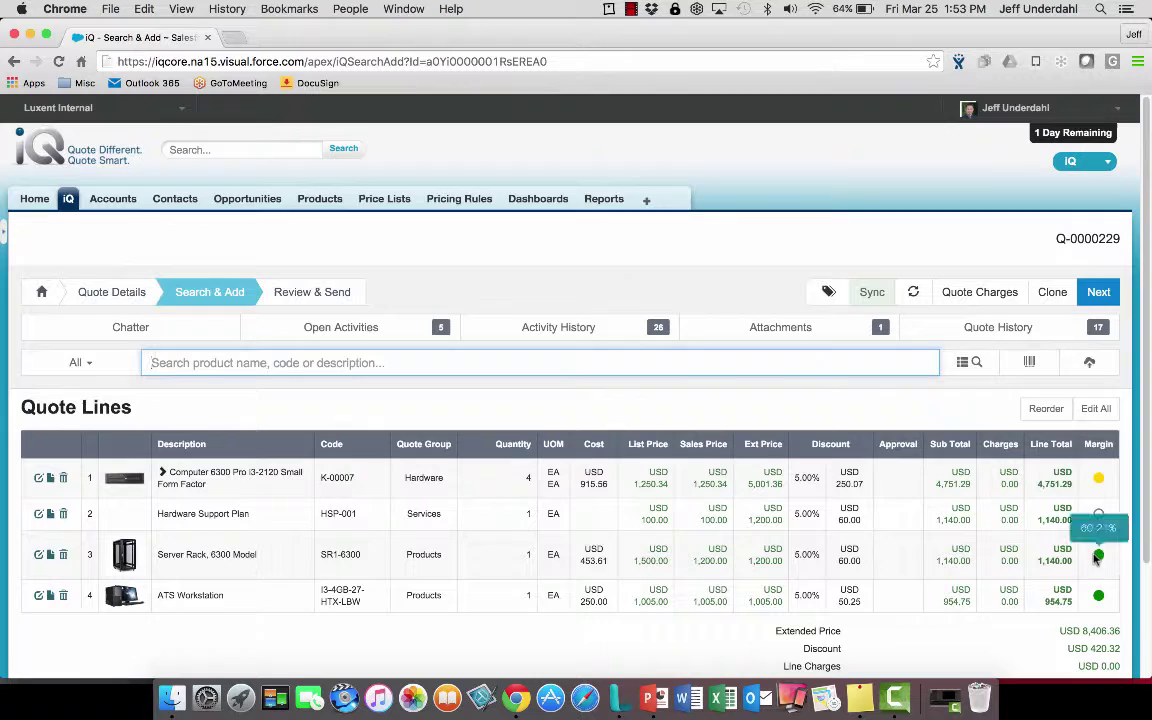
pyautogui.moveTo(1099, 597)
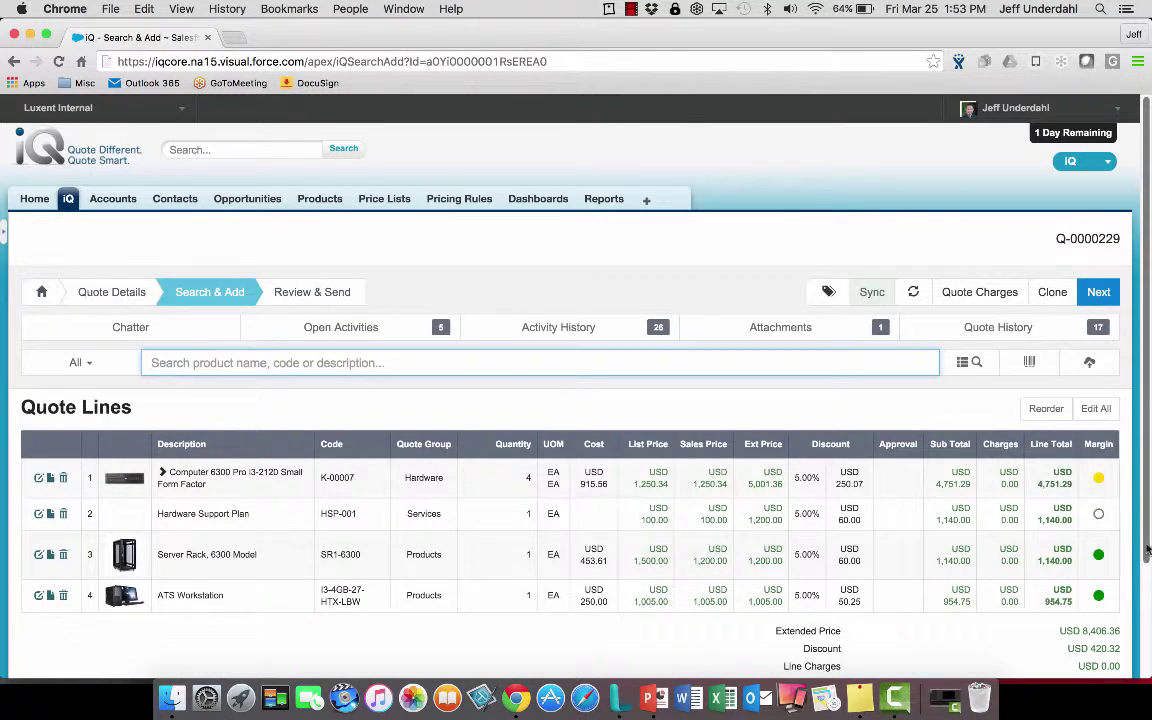
pyautogui.scroll(-1, 1148, 570)
pyautogui.scroll(-3, 1148, 570)
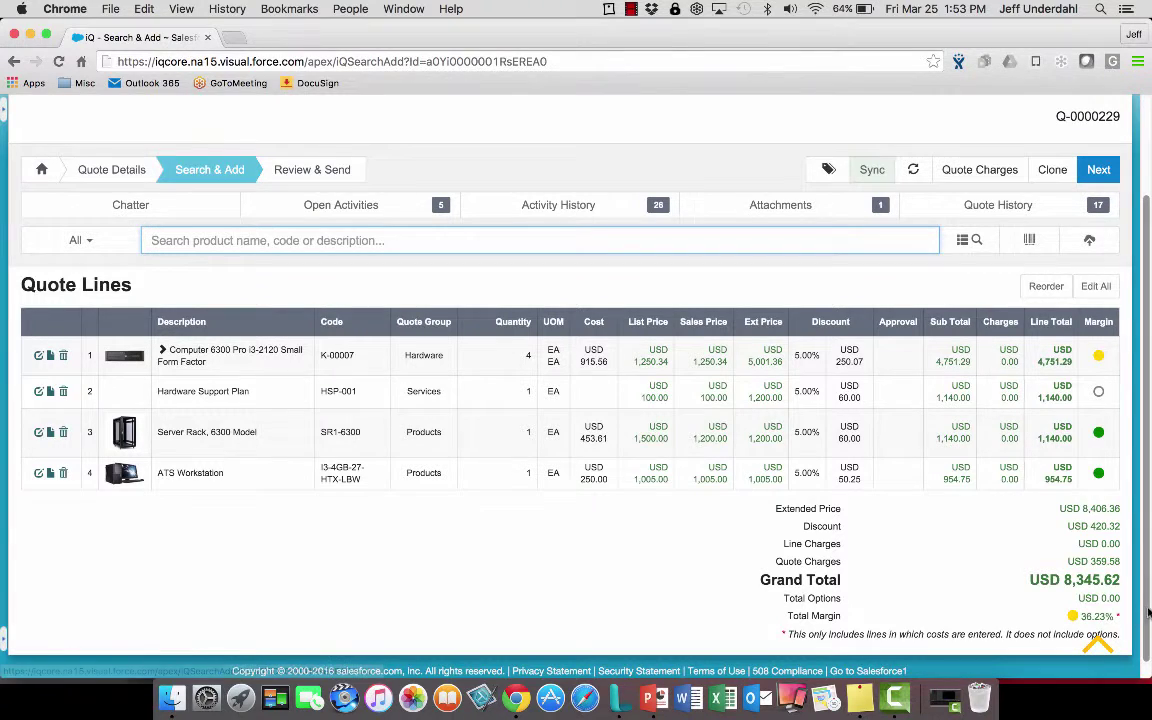
pyautogui.scroll(3, 1148, 612)
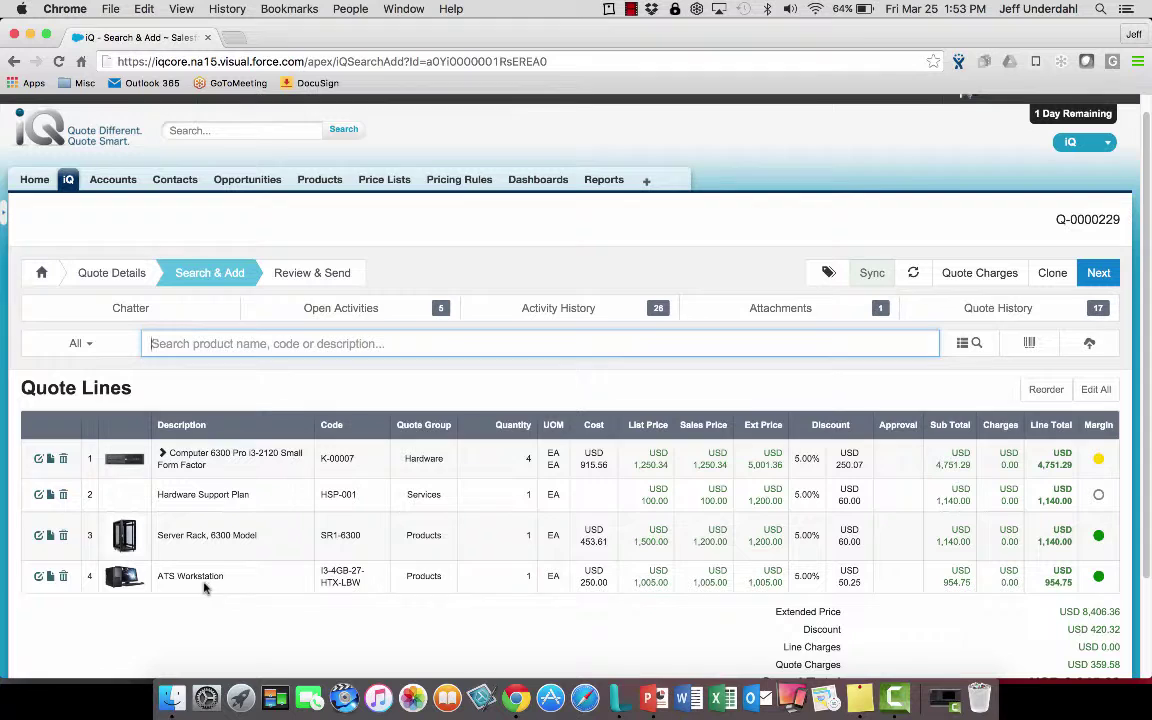
# Open the ATS Workstation quote line and review its product details and current configuration.
pyautogui.click(40, 579)
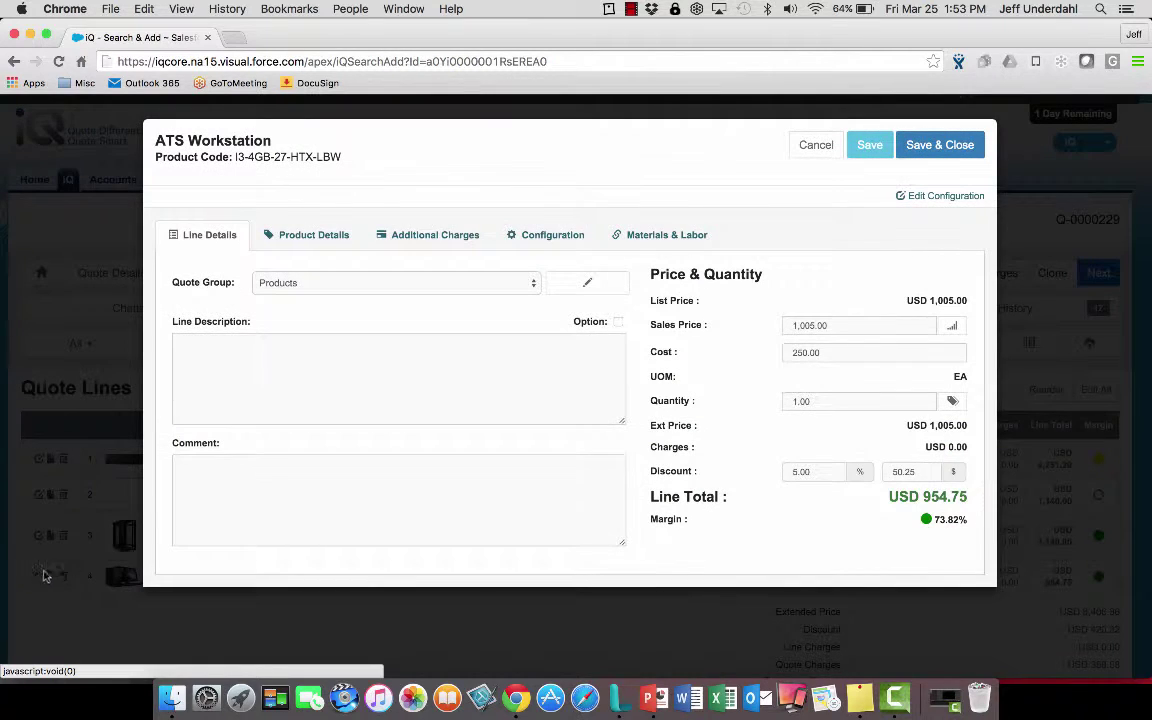
pyautogui.click(328, 236)
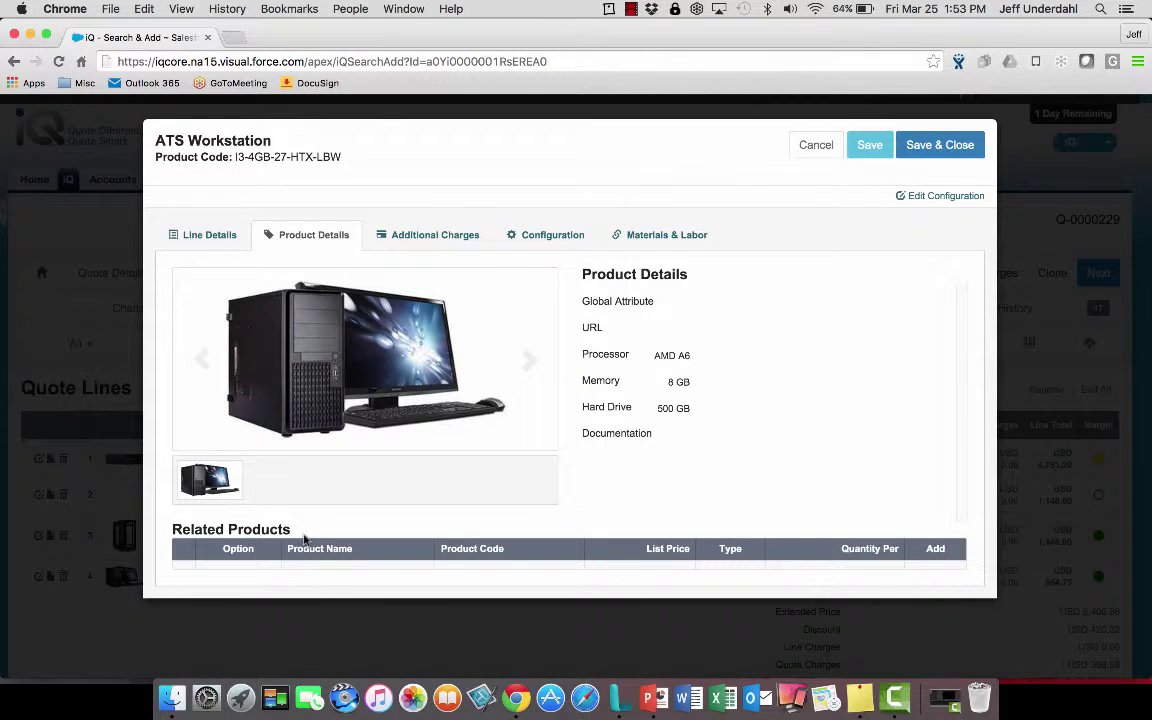
pyautogui.click(543, 240)
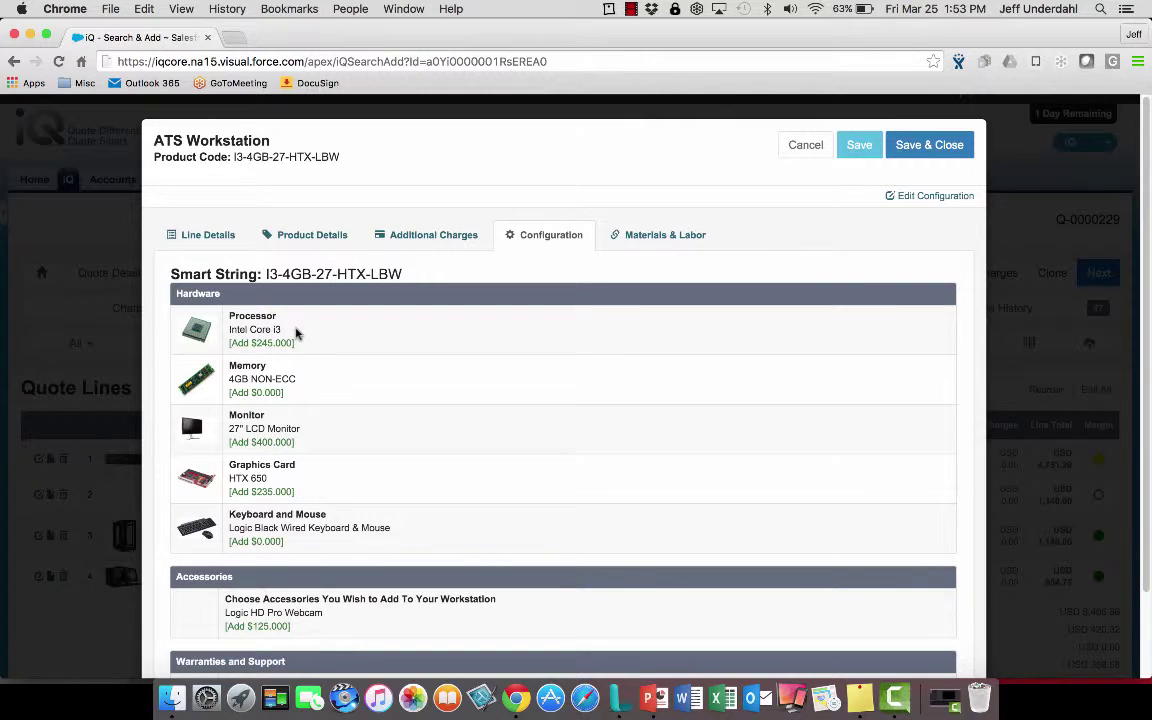
# Edit the ATS Workstation's configuration and change the processor to Intel Core i7.
pyautogui.click(904, 204)
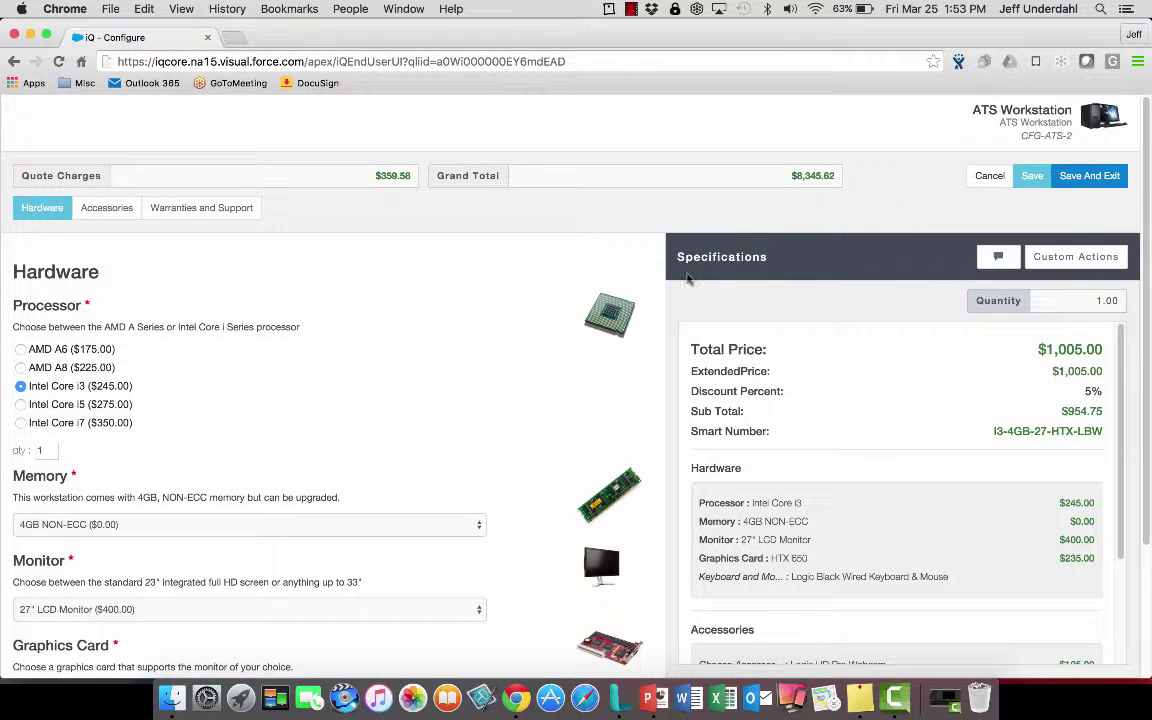
pyautogui.scroll(-2, 352, 349)
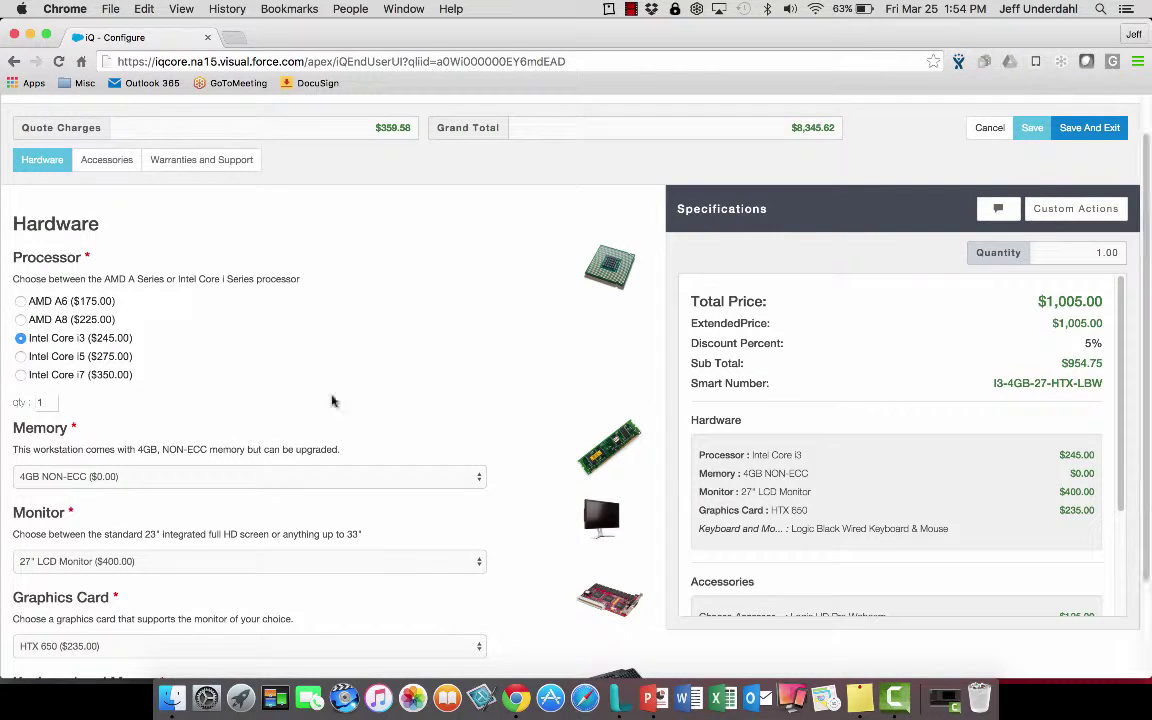
pyautogui.click(21, 377)
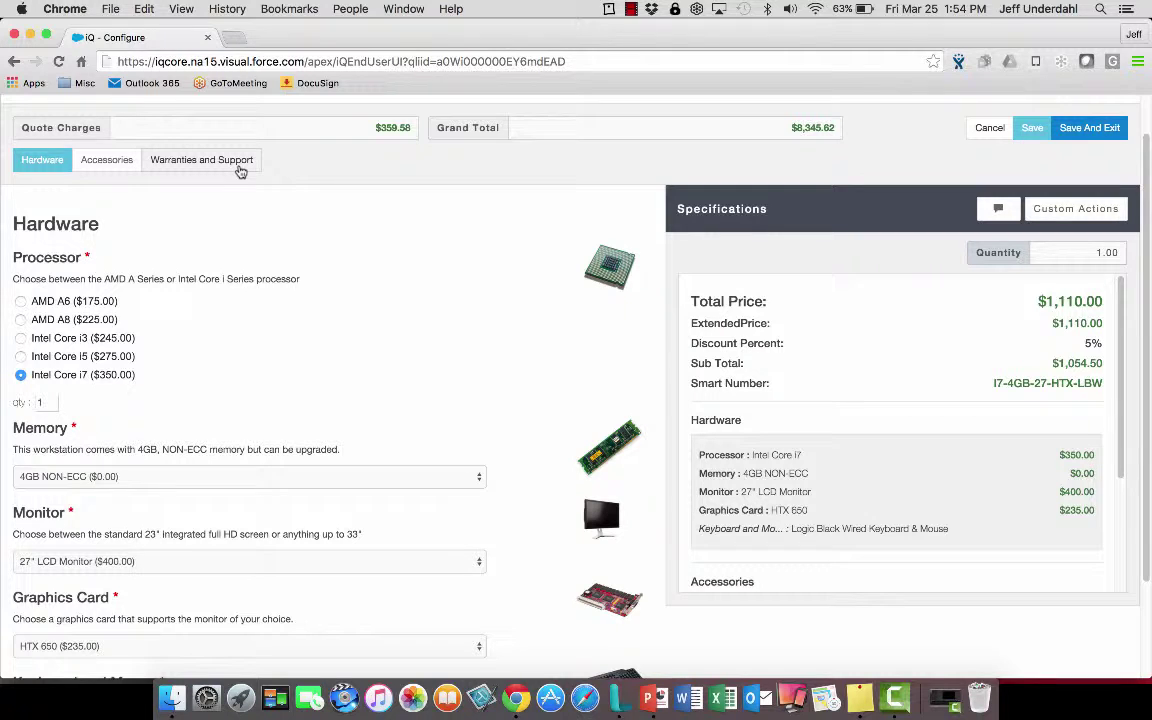
# Set the workstation's warranty to 3 Year Upgrade, check the custom actions, and save the configuration back to the quote.
pyautogui.click(240, 170)
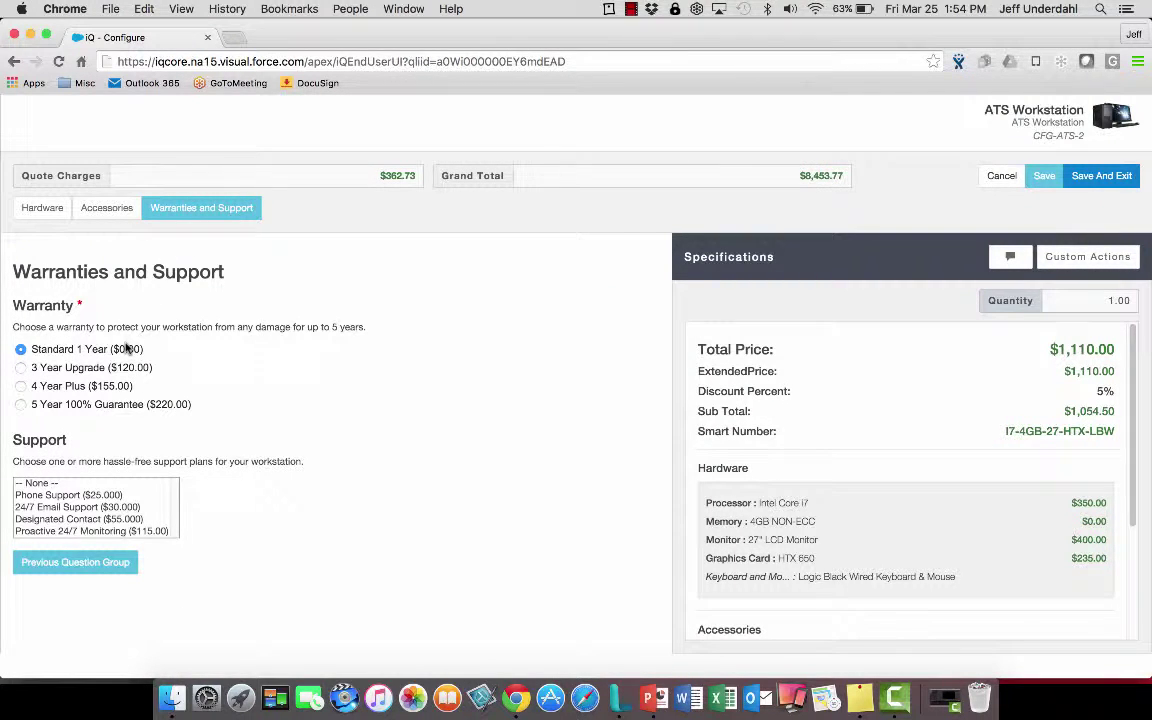
pyautogui.click(21, 369)
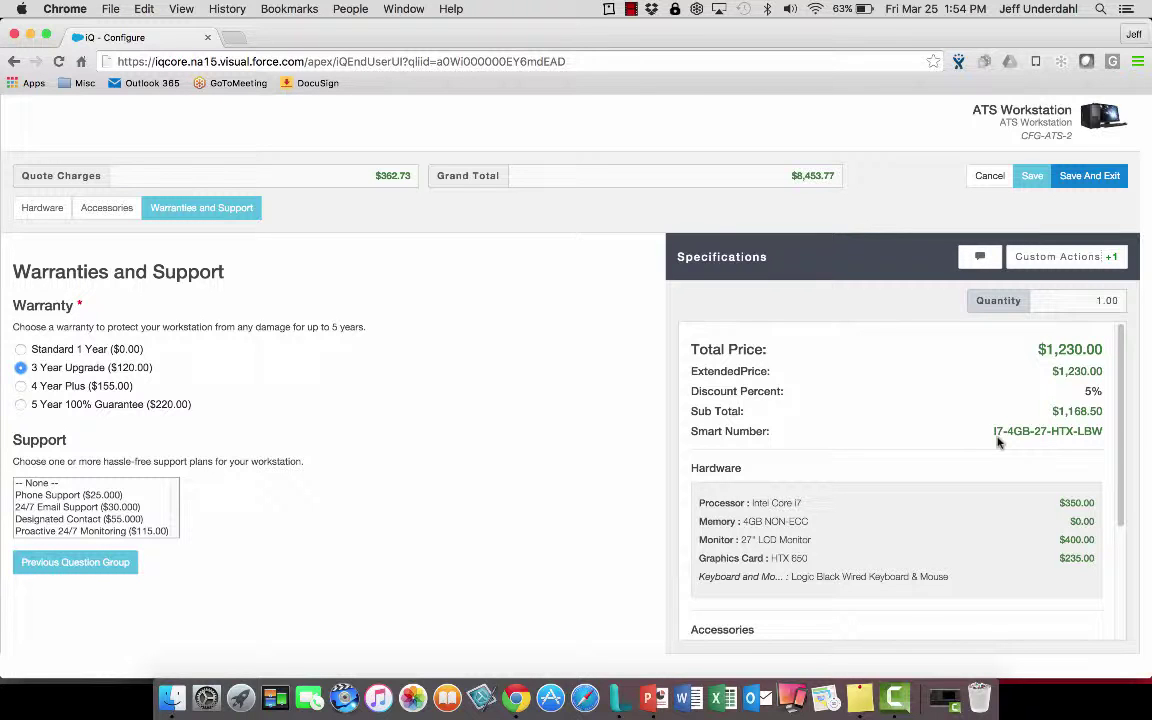
pyautogui.click(1056, 257)
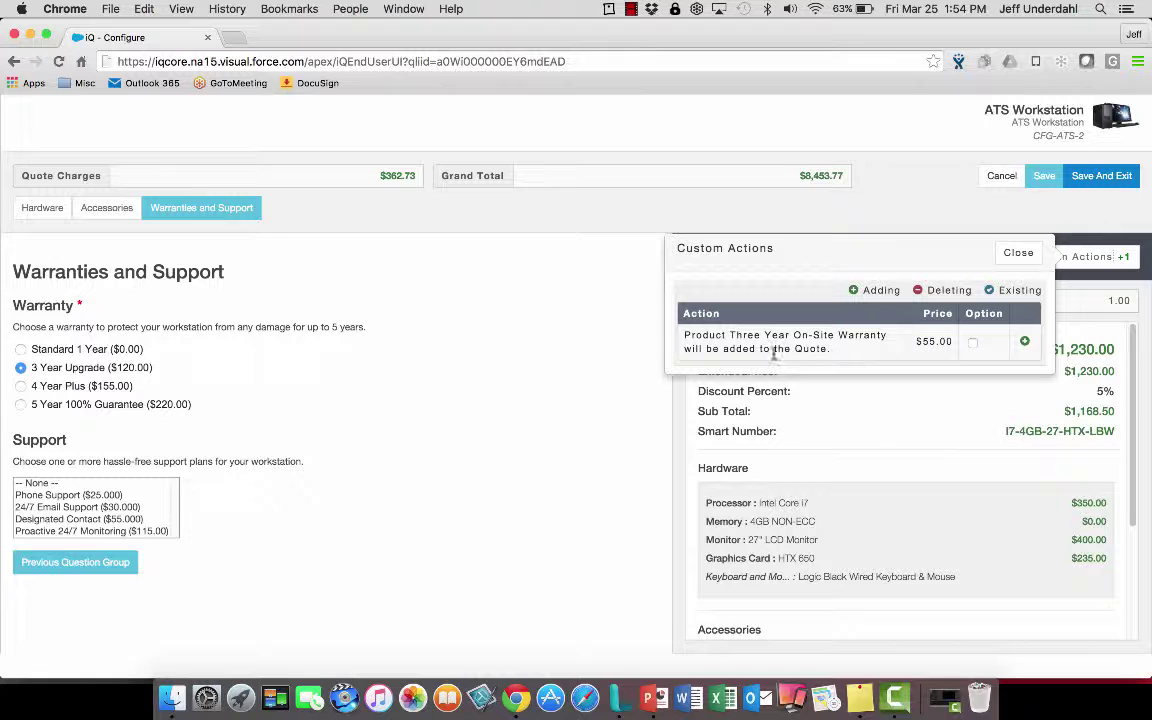
pyautogui.click(1019, 253)
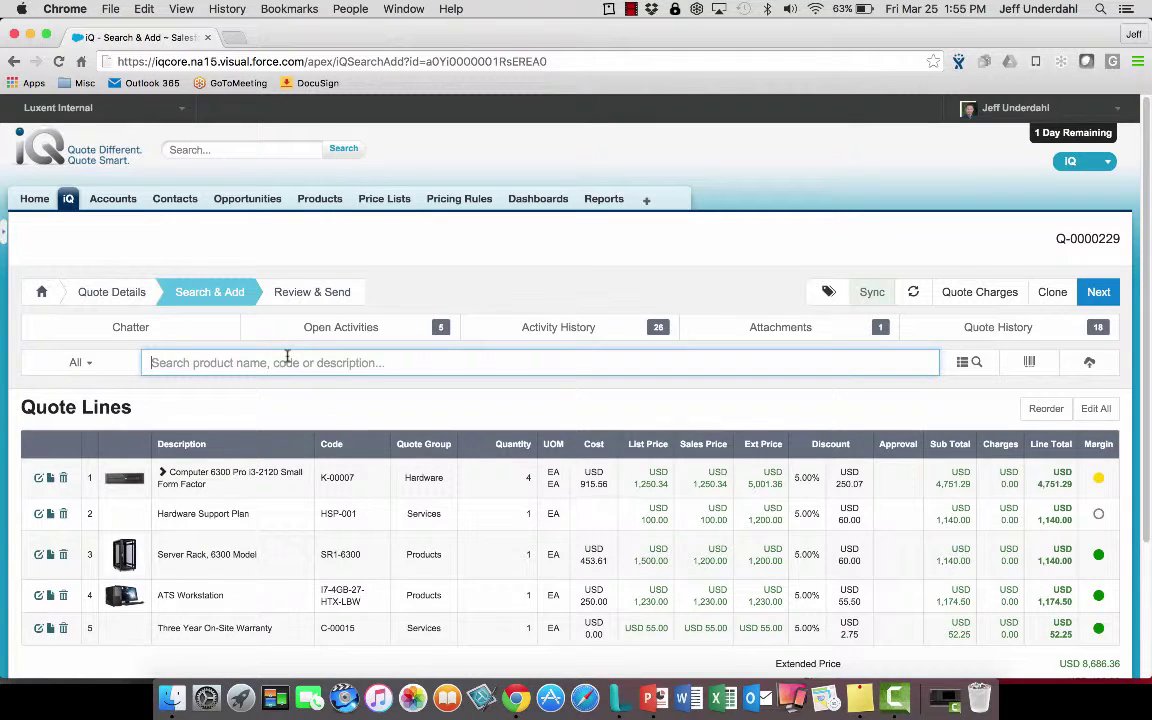
# Search the products for "leath", add the Leather Carrying Case to the quote, and reorder it to the first quote line.
pyautogui.write('leath')
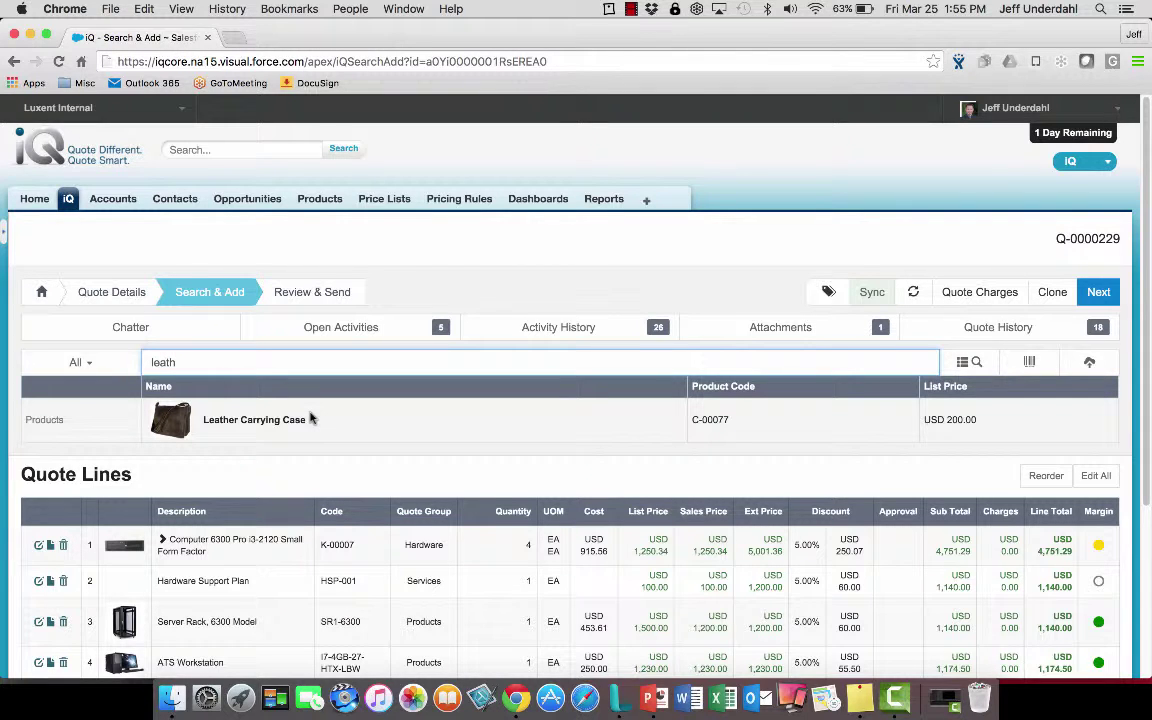
pyautogui.click(310, 419)
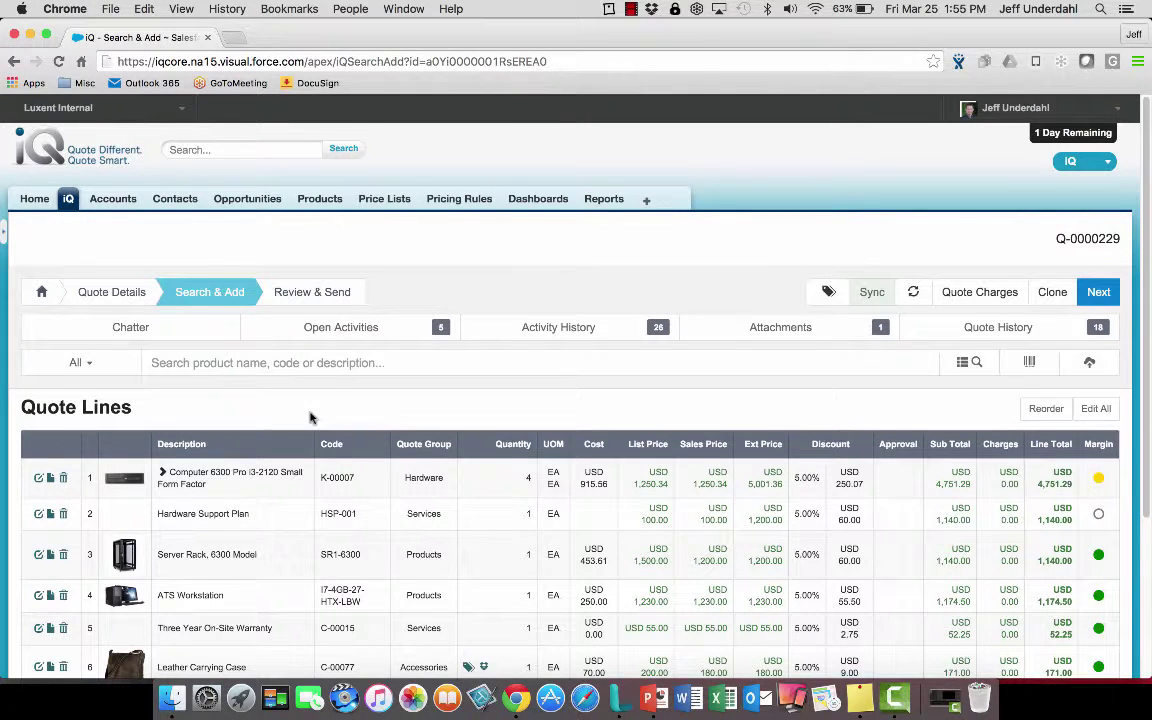
pyautogui.scroll(-2, 310, 419)
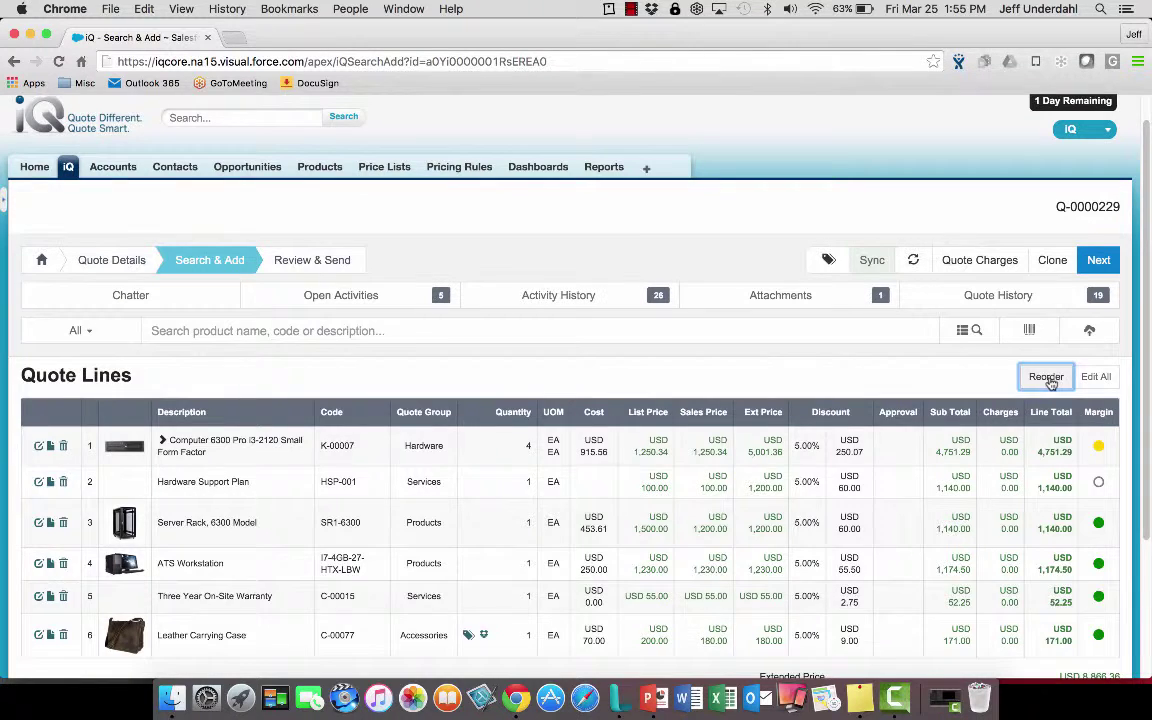
pyautogui.click(1047, 377)
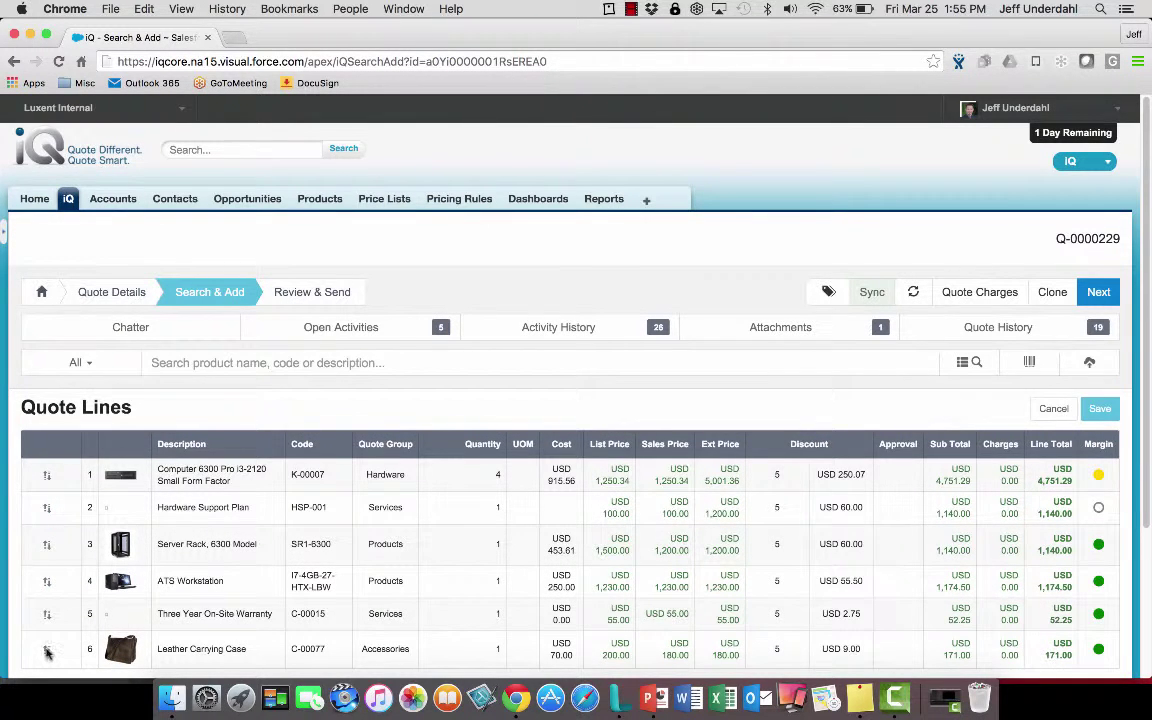
pyautogui.moveTo(47, 650); pyautogui.dragTo(44, 476)
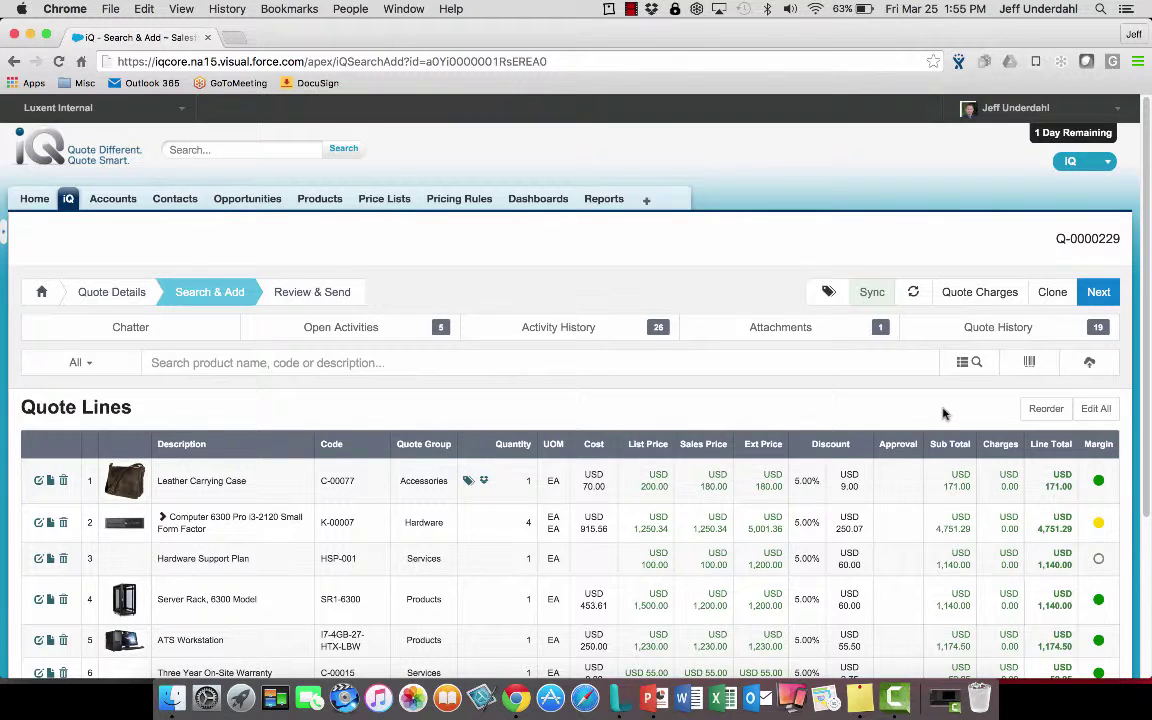
# Set the Leather Carrying Case line's discount to 35 percent and save the line.
pyautogui.scroll(-1, 945, 413)
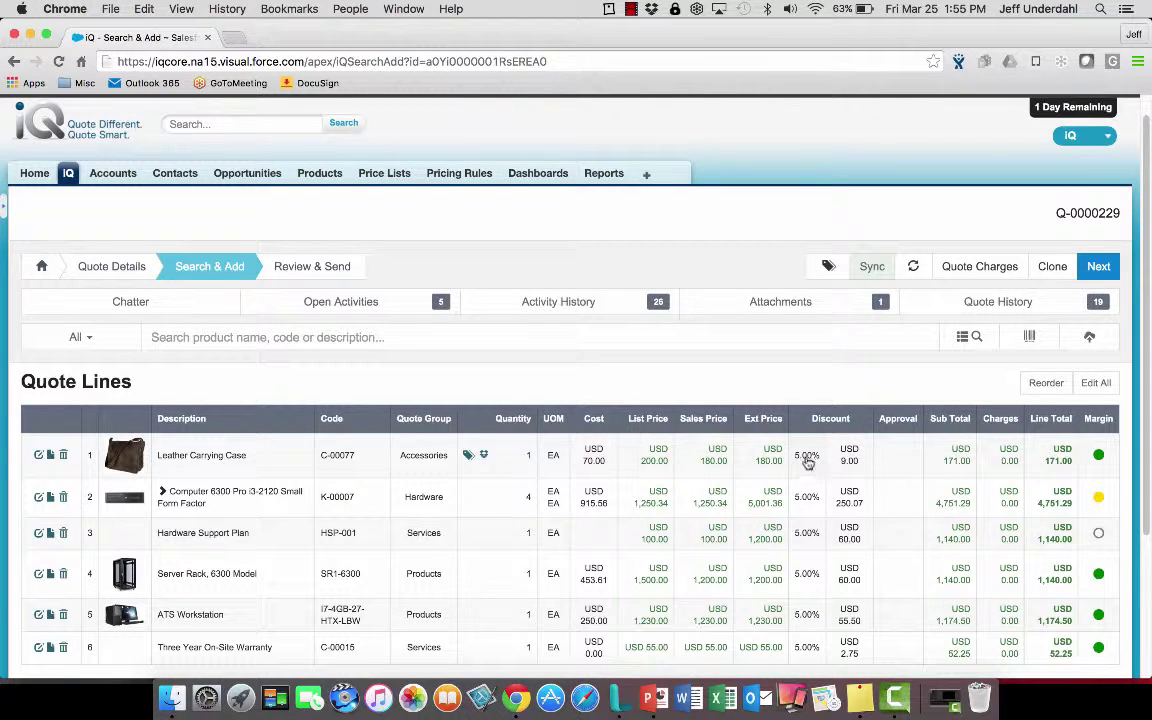
pyautogui.click(807, 458)
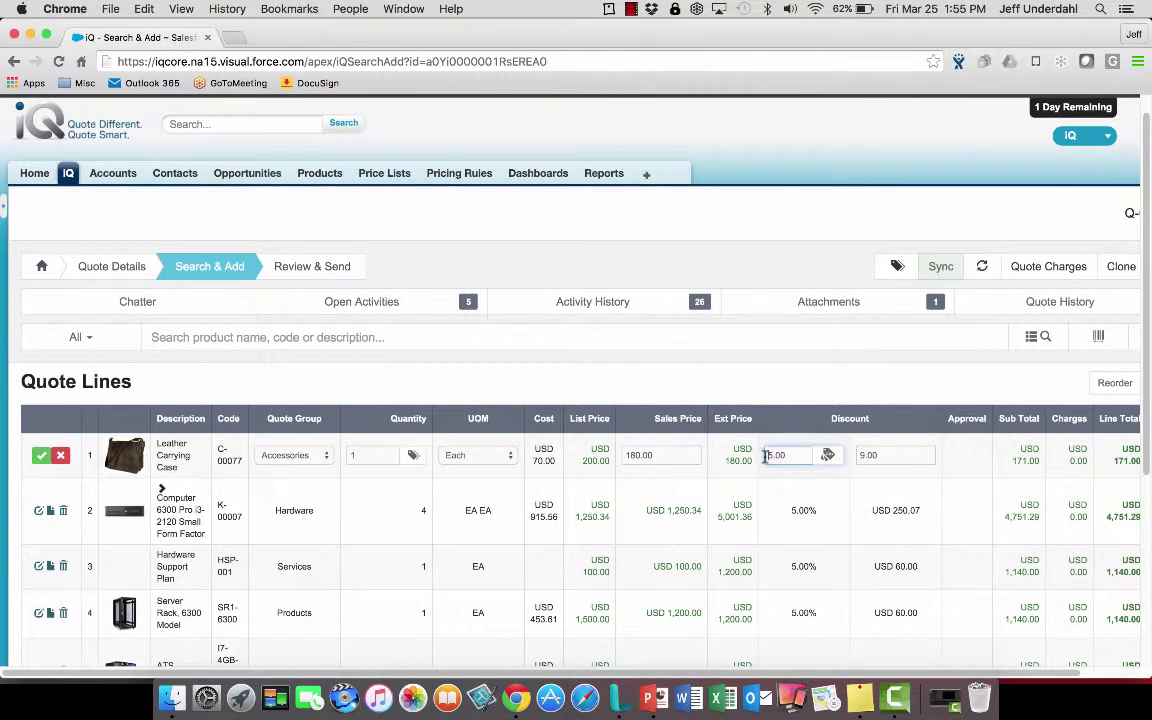
pyautogui.doubleClick(784, 455)
pyautogui.write('35')
pyautogui.press('Tab')
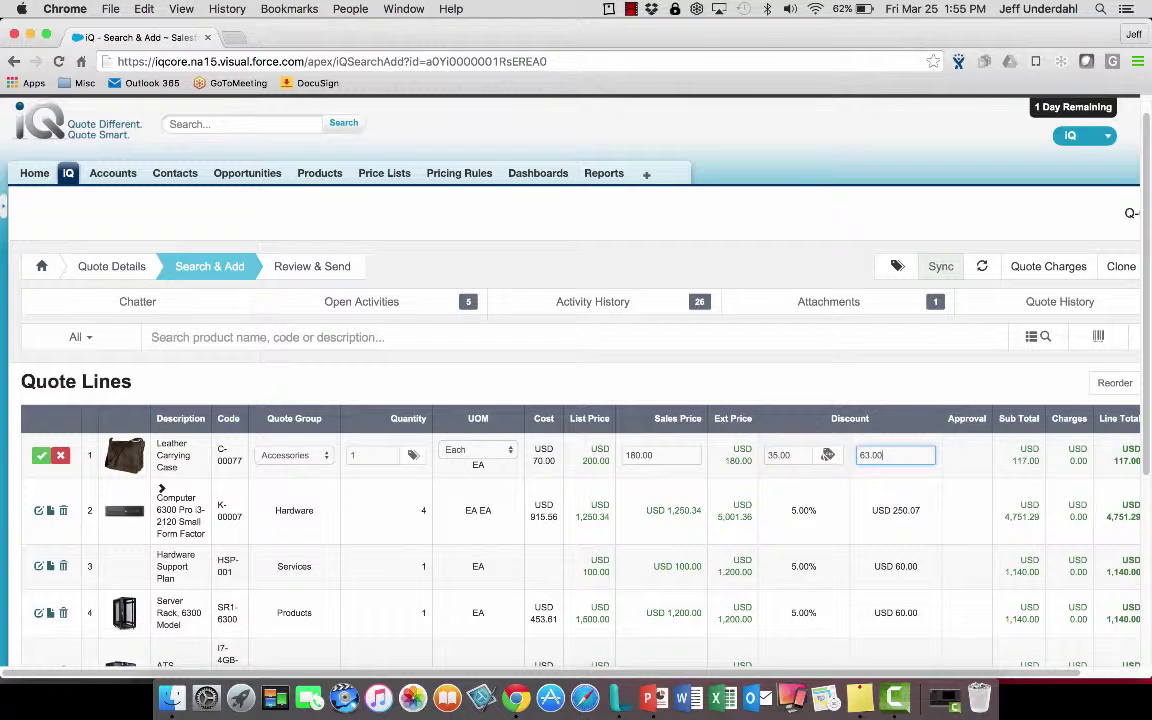
pyautogui.click(41, 455)
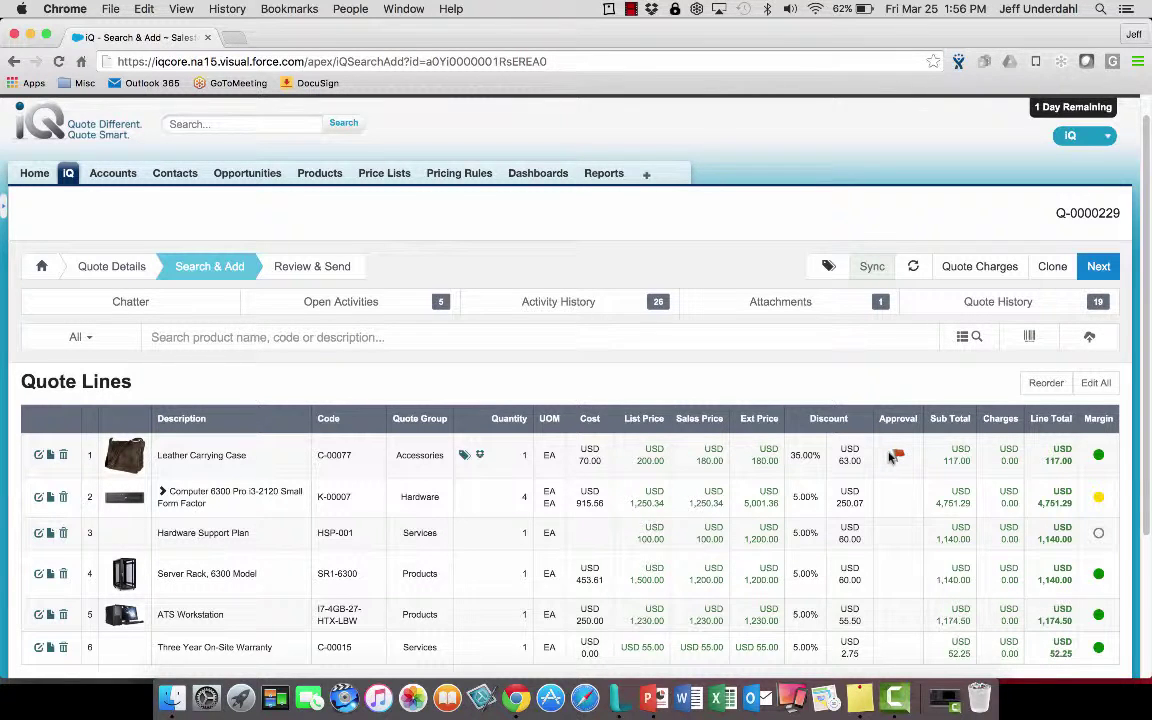
# Go to the quote's review stage and start an email of the quote with the body text "Thank you.".
pyautogui.click(341, 271)
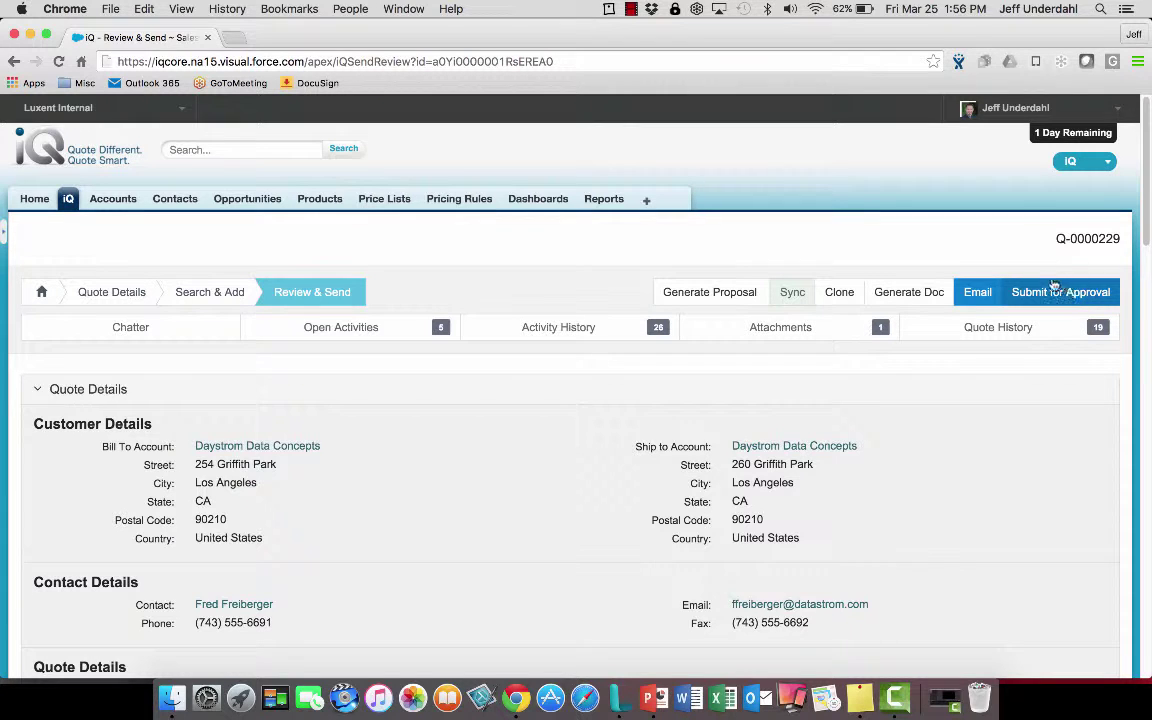
pyautogui.click(980, 294)
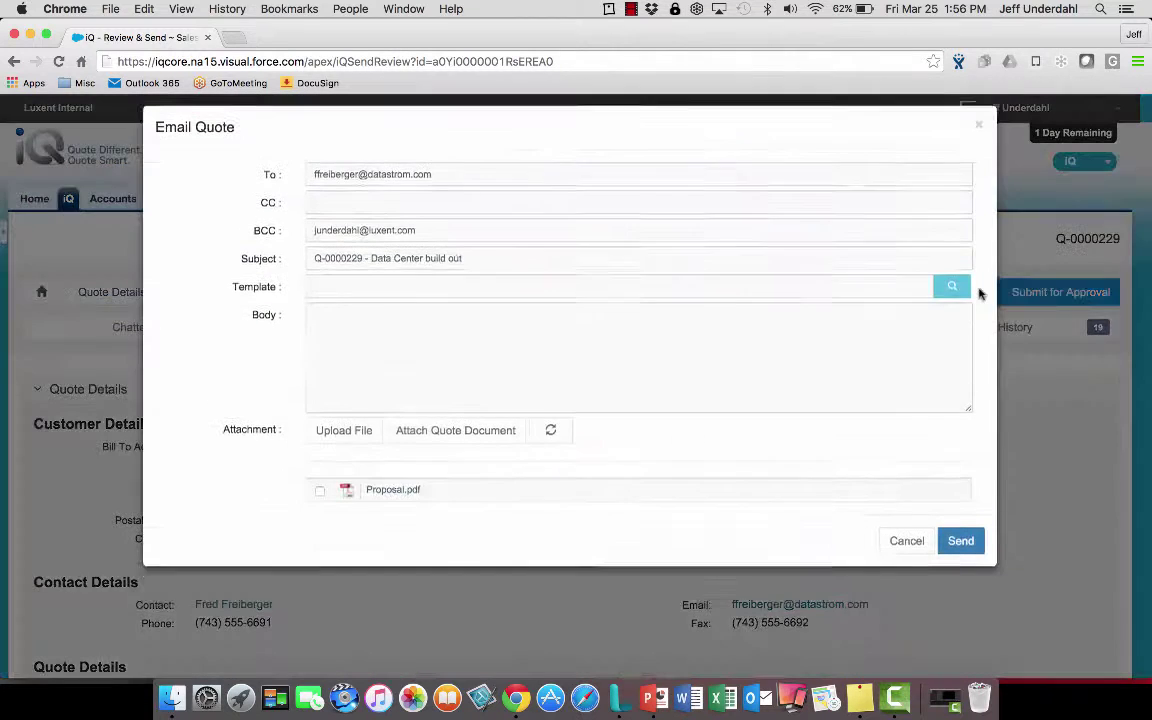
pyautogui.click(435, 333)
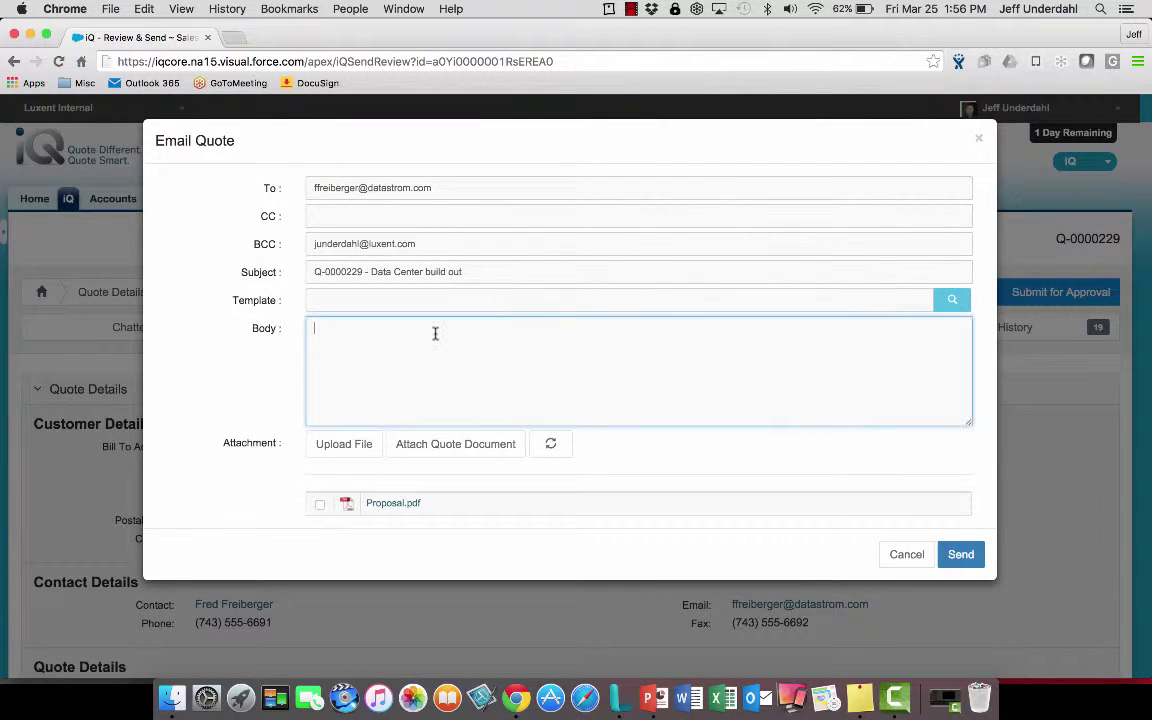
pyautogui.write('Thank you.')
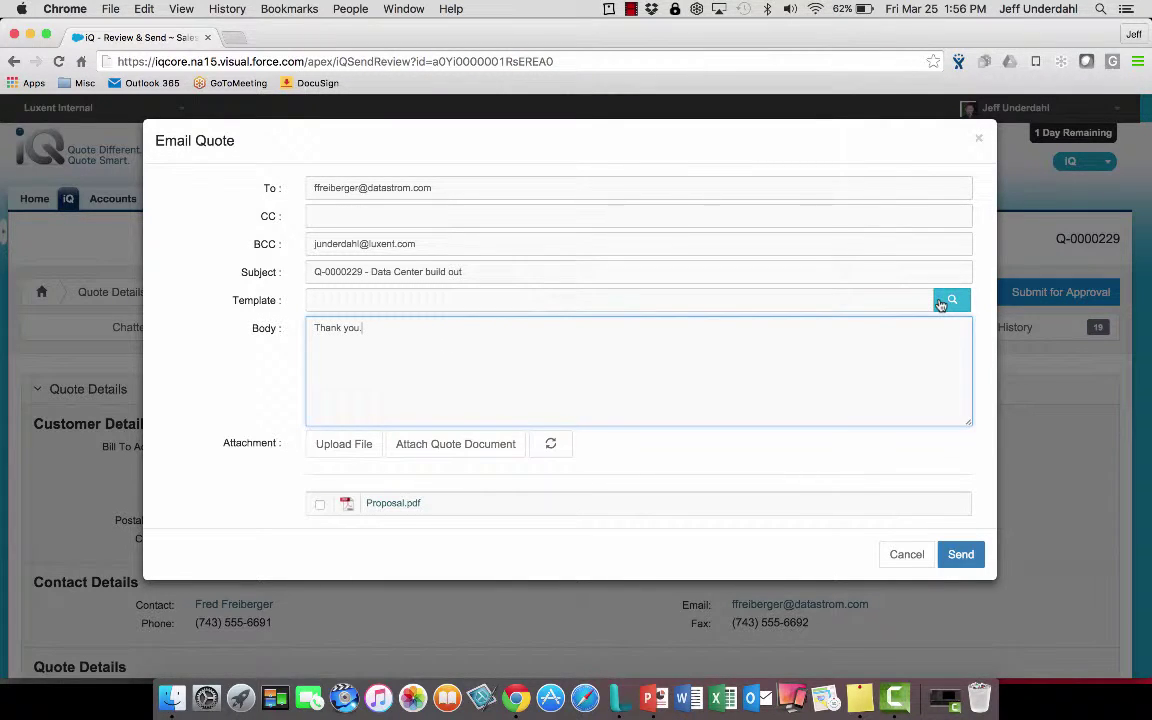
# Attach a quote document based on iQ Template (Simple) to the email and send it.
pyautogui.click(452, 447)
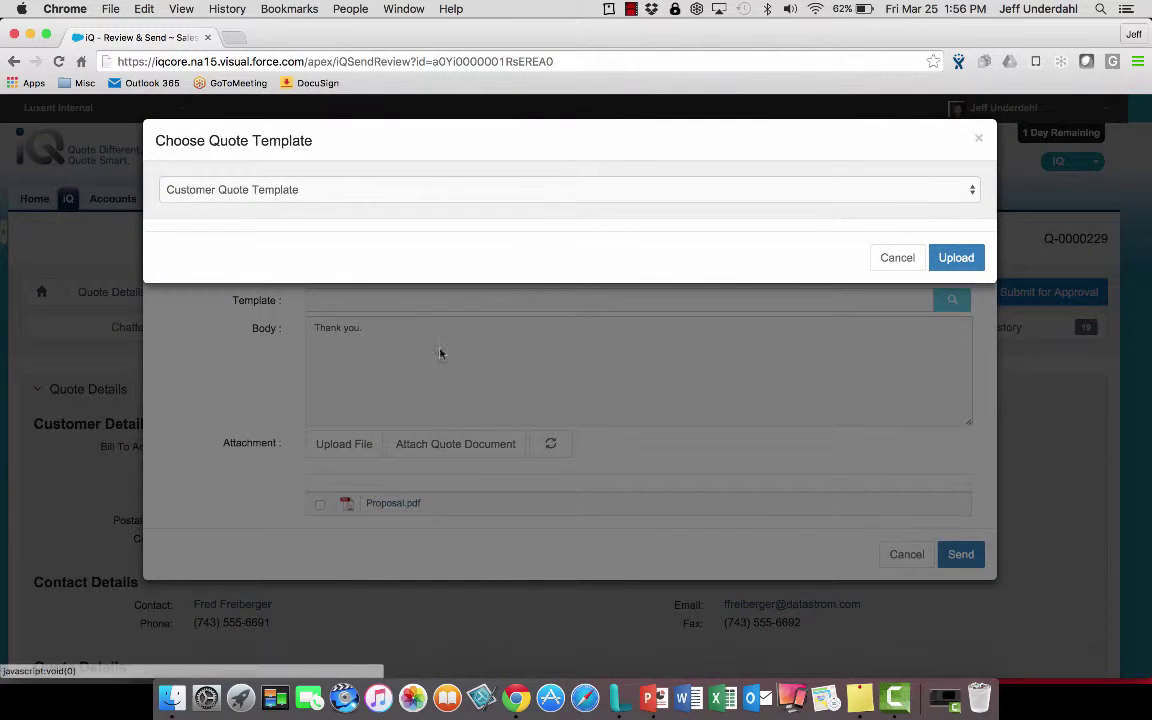
pyautogui.click(420, 190)
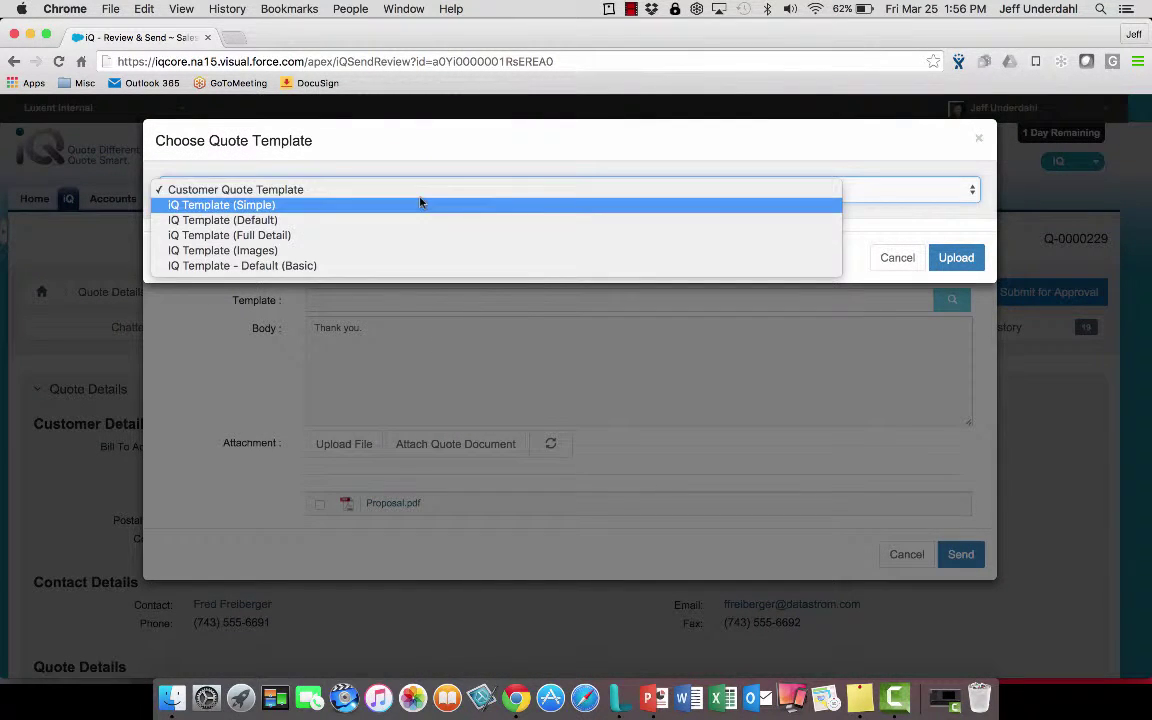
pyautogui.click(420, 204)
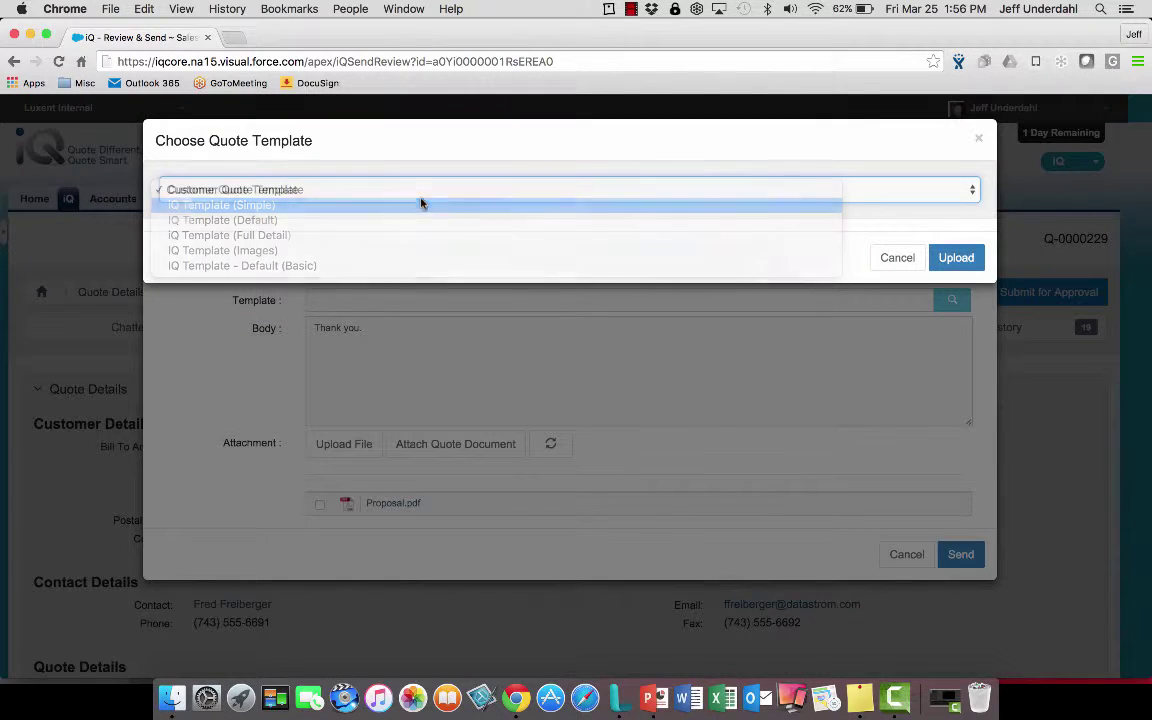
pyautogui.click(942, 262)
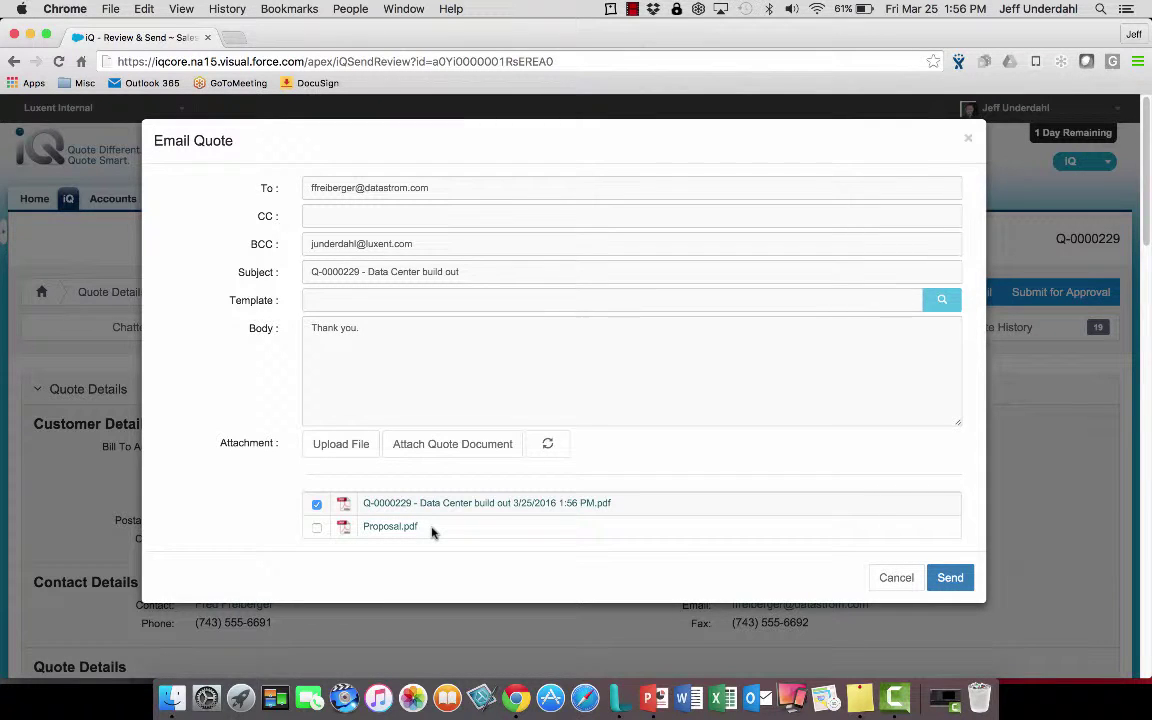
pyautogui.click(947, 580)
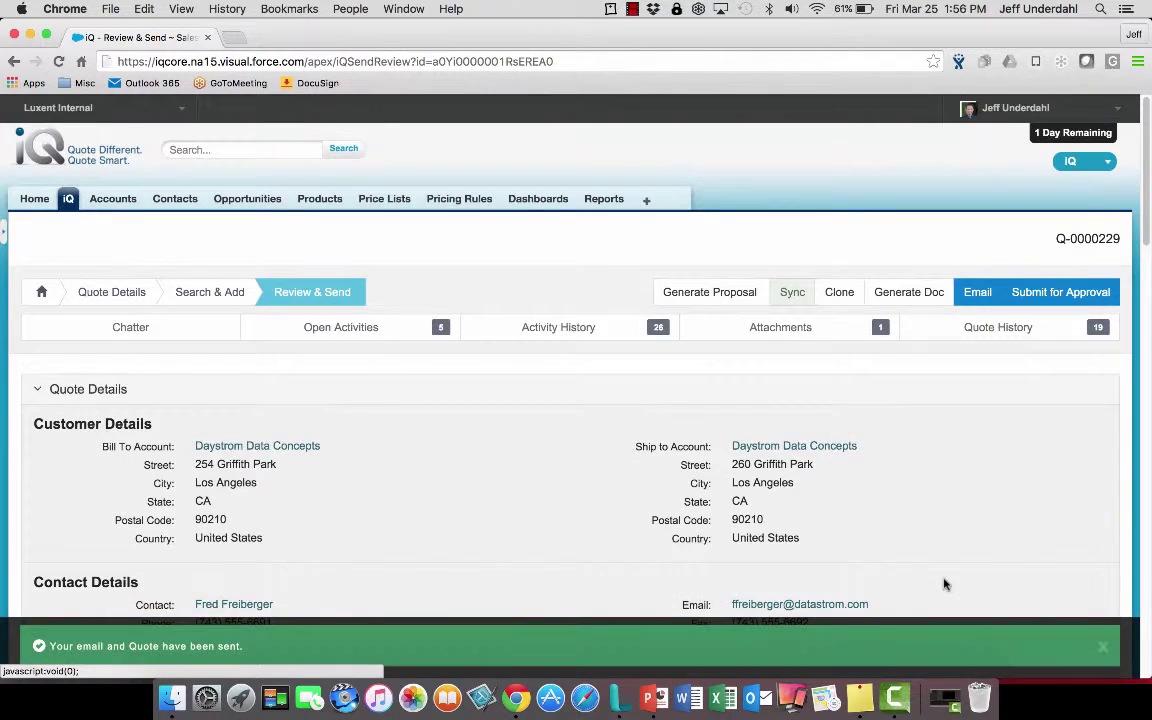